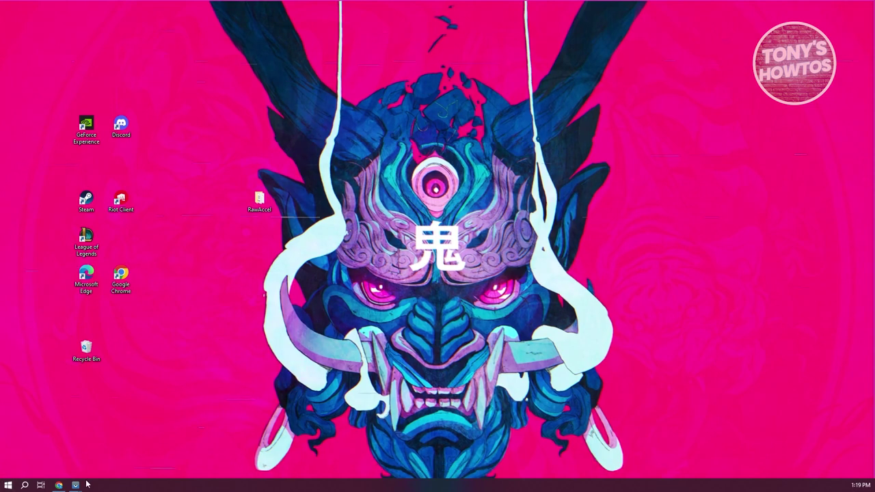
Launch Chrome from the taskbar to show the signed-in Taobao home page.
left_click(58, 485)
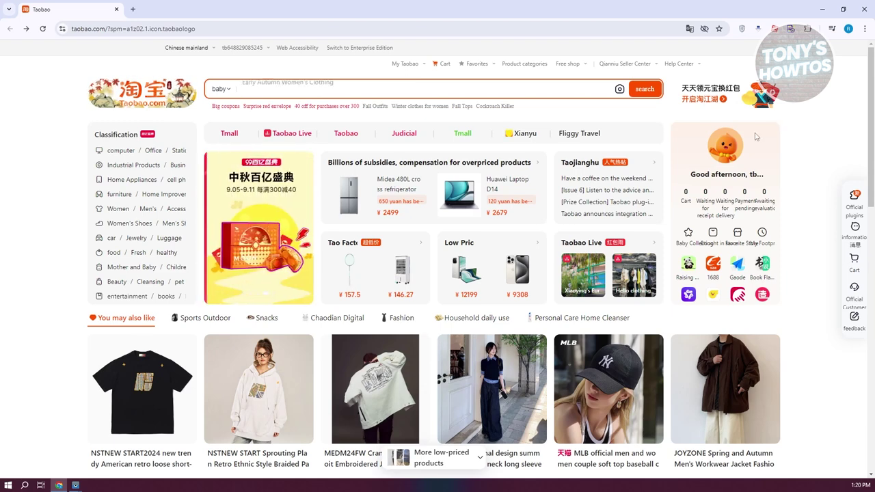
Open the My Taobao account page from the avatar on the home page.
left_click(727, 144)
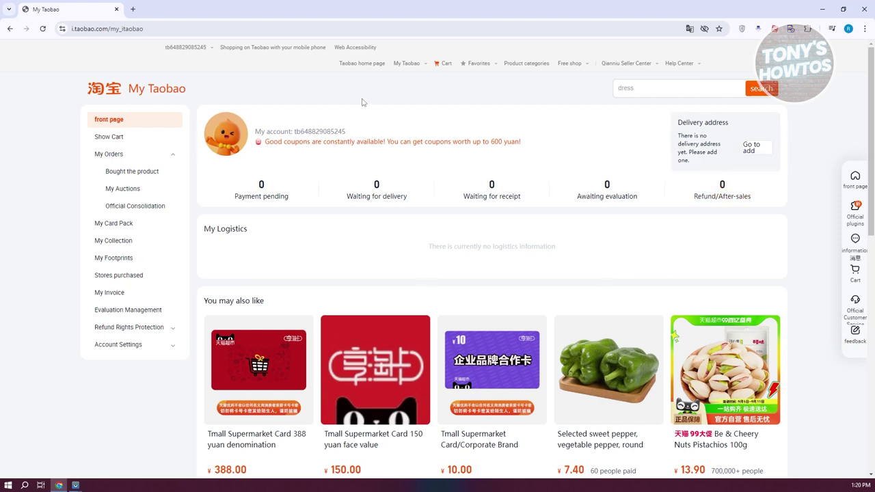
Use 'Go to add' in the Delivery address box to open My delivery address in a new tab.
left_click(755, 152)
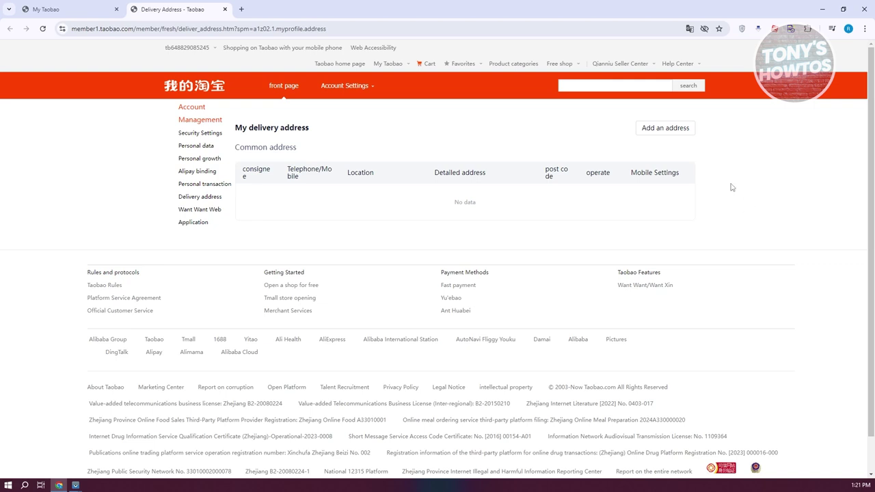
Start a new delivery address and switch its country and region from Chinese mainland to Australia.
left_click(664, 130)
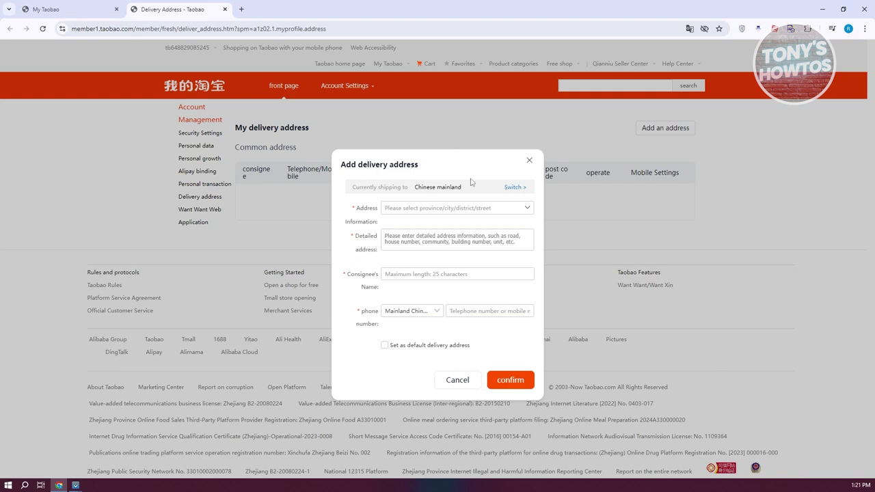
left_click(519, 186)
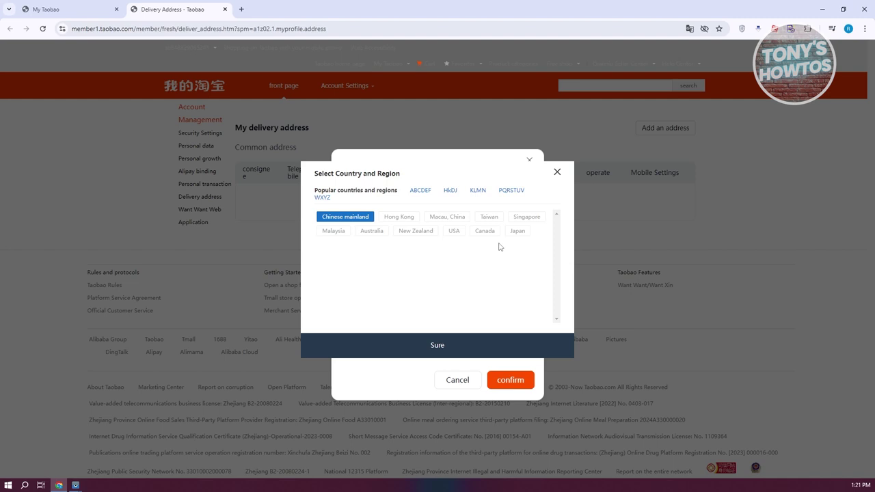
left_click(382, 232)
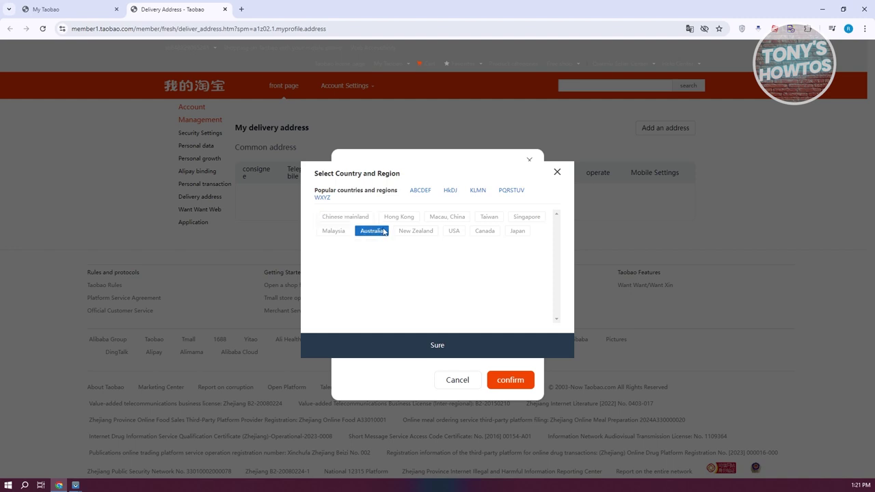
left_click(477, 350)
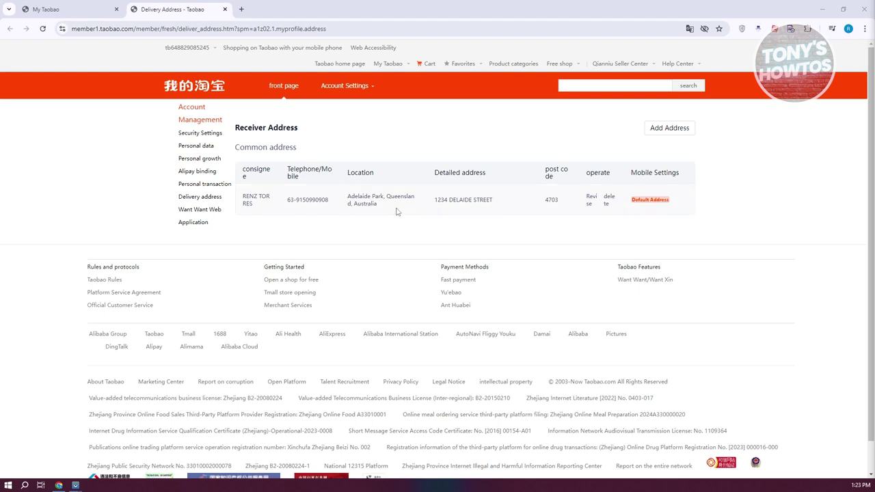
Discard a second Add Address form and return to the My Taobao tab.
left_click(676, 129)
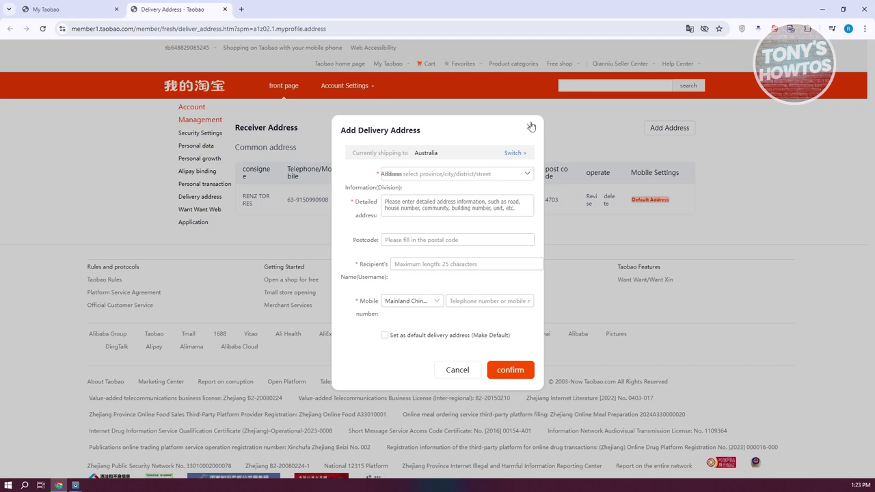
left_click(532, 128)
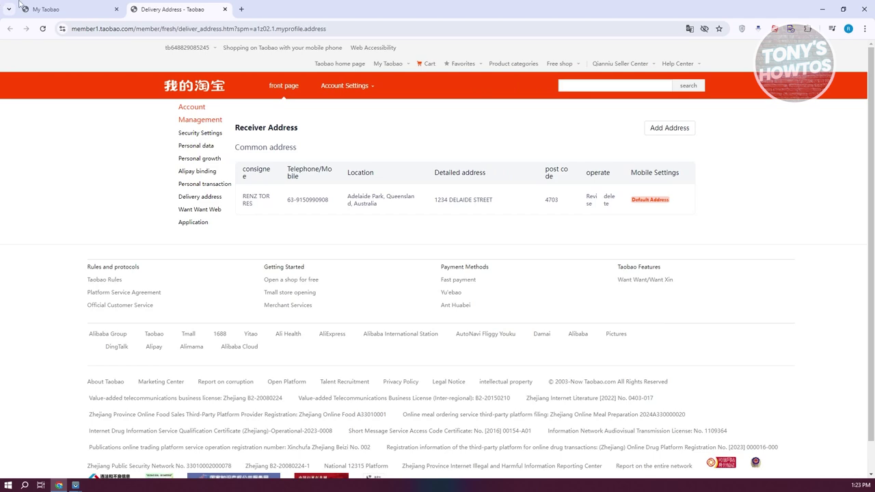
left_click(63, 6)
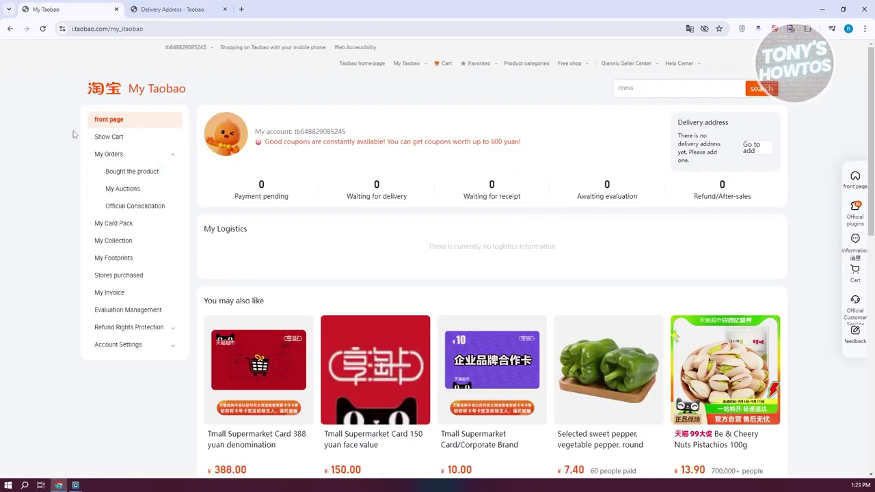
Glance at the shopping cart, close the cart and delivery address tabs, and re-expand My Orders.
left_click(118, 138)
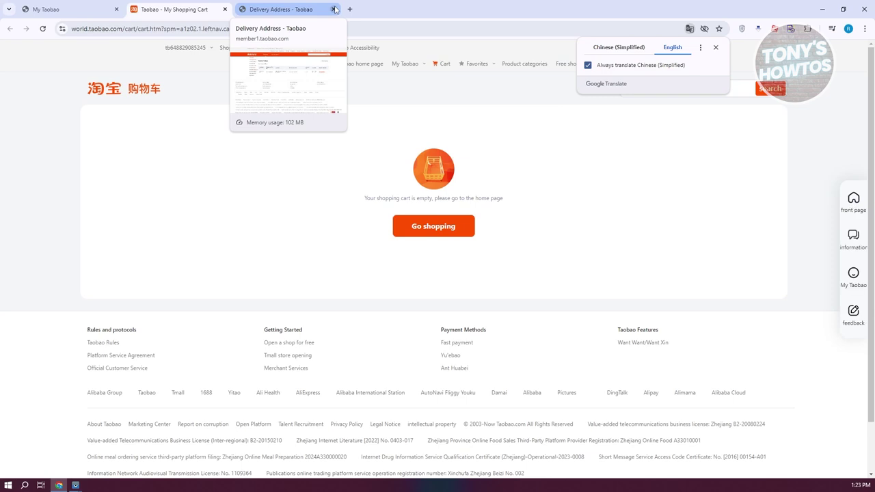
left_click(335, 9)
left_click(224, 9)
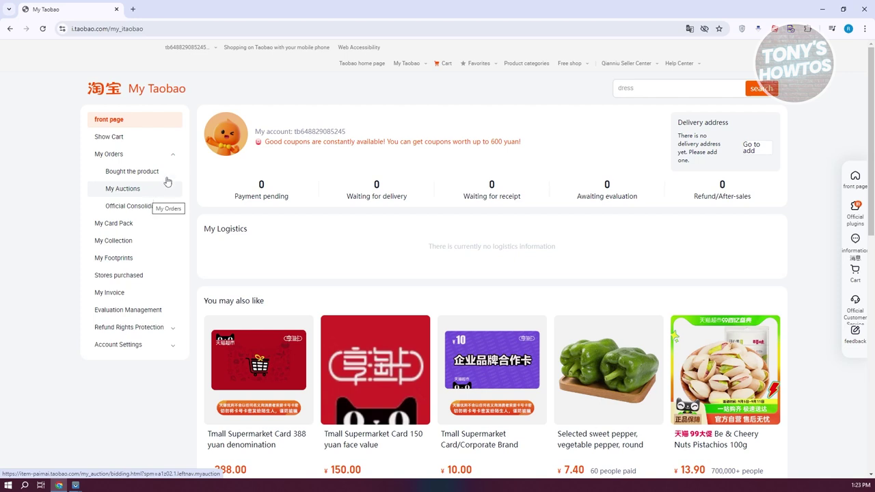
left_click(126, 158)
left_click(122, 157)
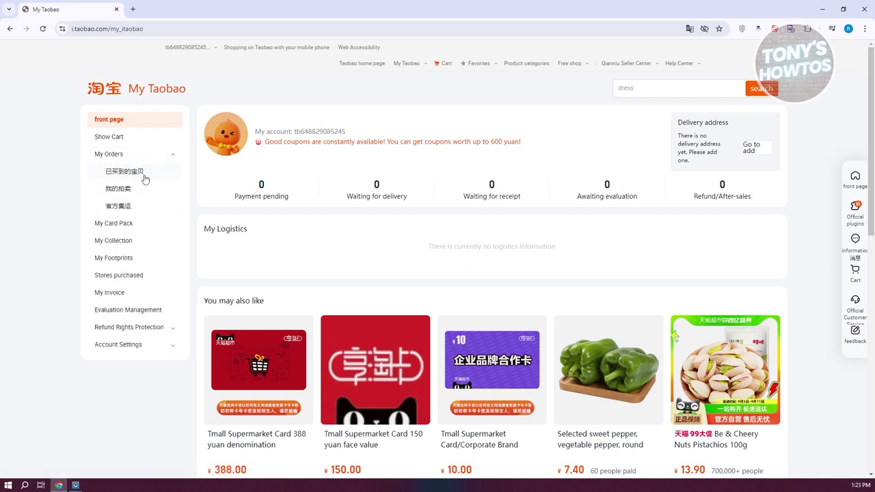
Toggle the page to Chinese and back to English, then view and close the empty purchased products list.
left_click(690, 29)
left_click(643, 47)
left_click(672, 48)
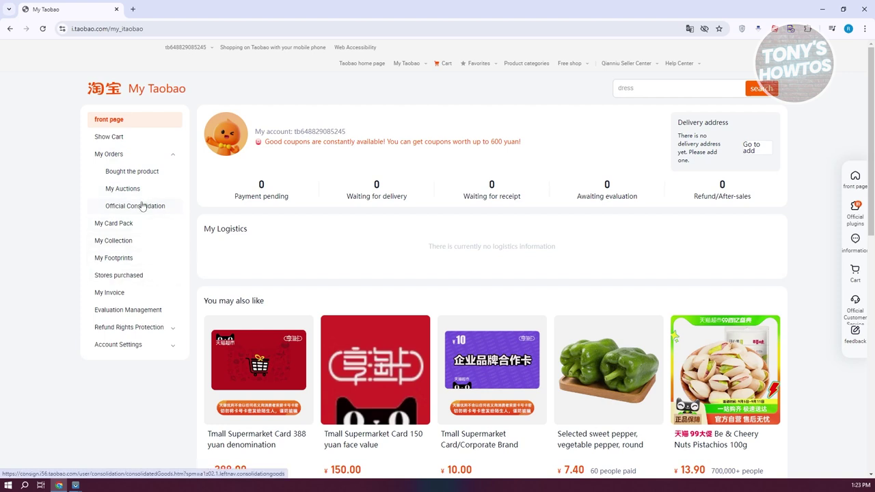
left_click(159, 182)
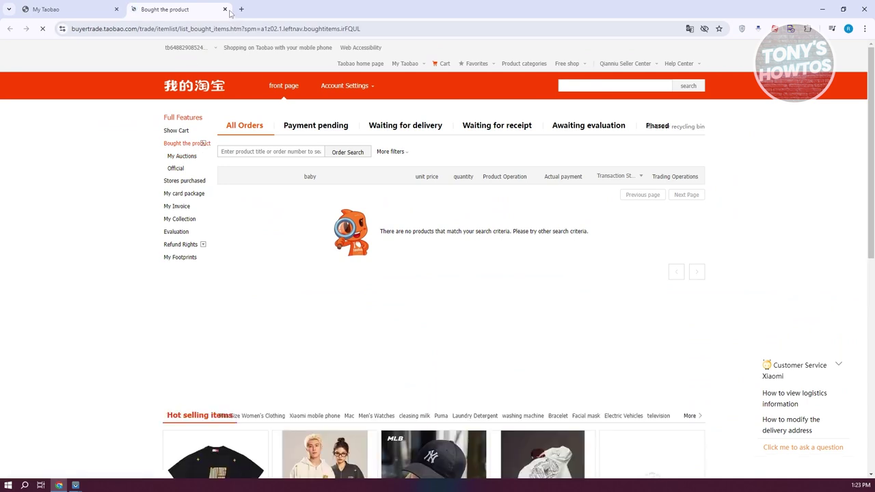
left_click(225, 9)
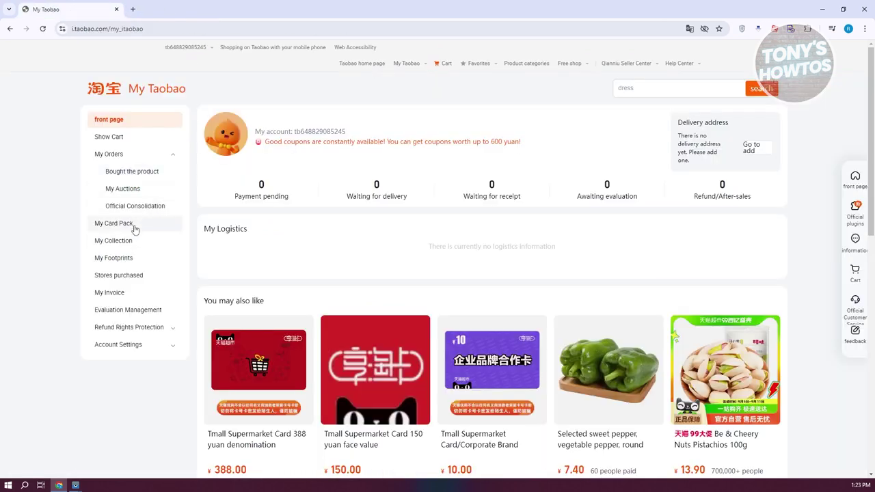
Check coupons in My Card Pack, then view and close the My Collection favorites.
left_click(130, 223)
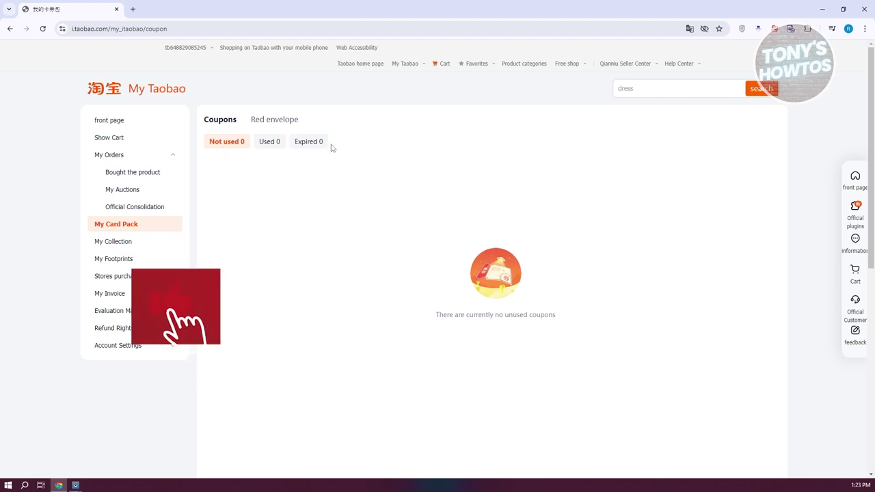
left_click(115, 252)
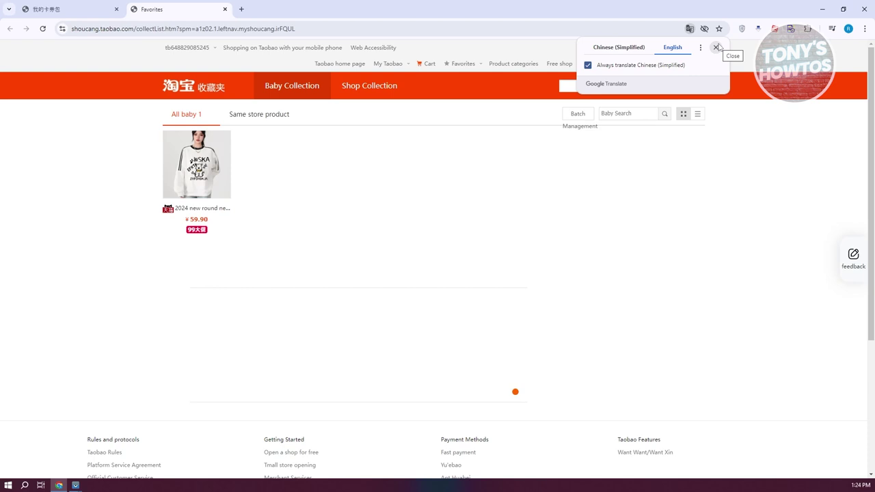
left_click(716, 47)
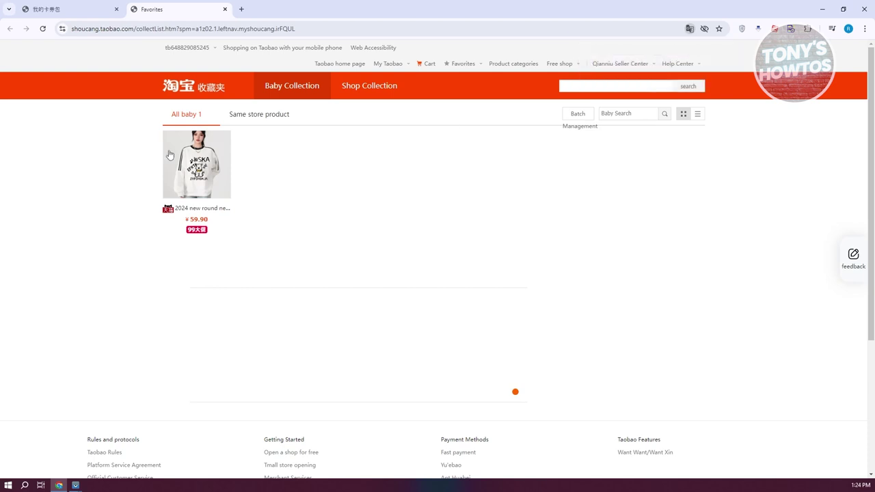
left_click(225, 10)
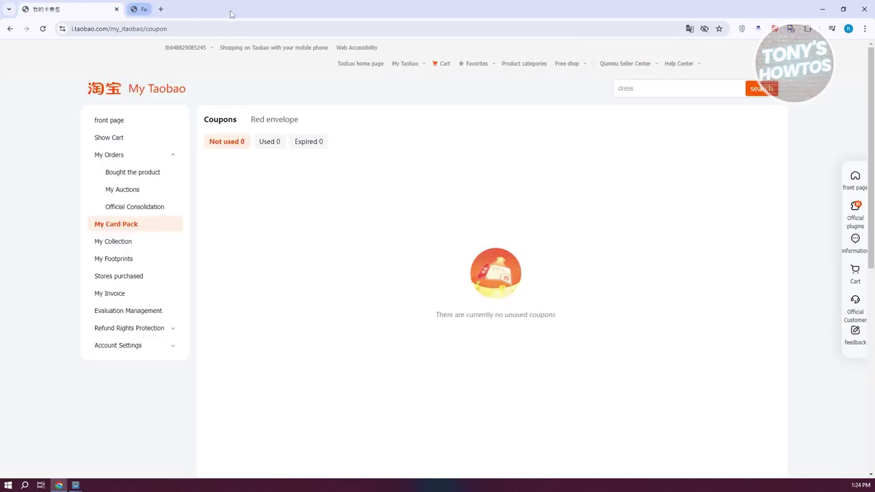
Review My Footprints browsing history, then open the empty Stores purchased page.
left_click(138, 258)
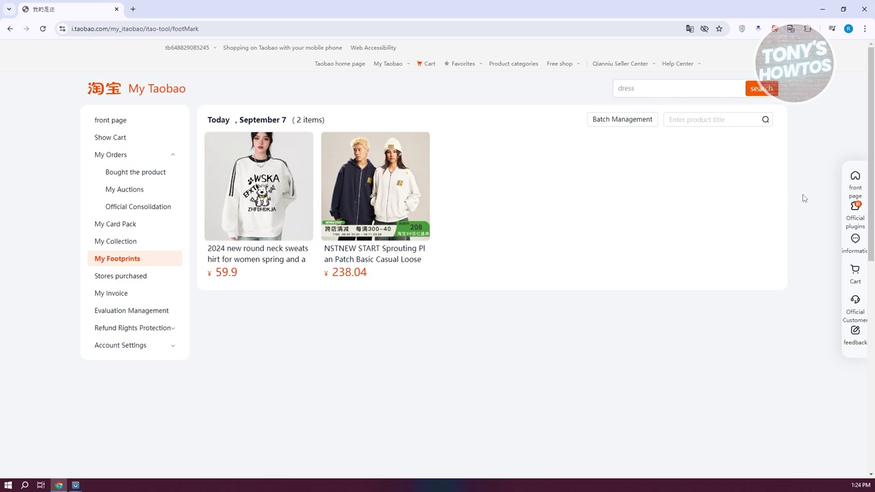
mouse_move(294, 212)
left_click(141, 276)
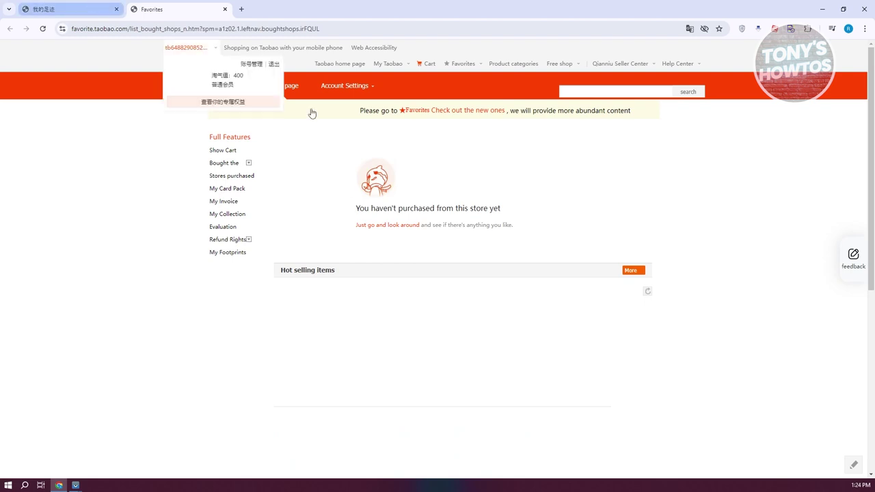
Close the stores tab, view My Invoice, and open then close Evaluation Management.
left_click(227, 9)
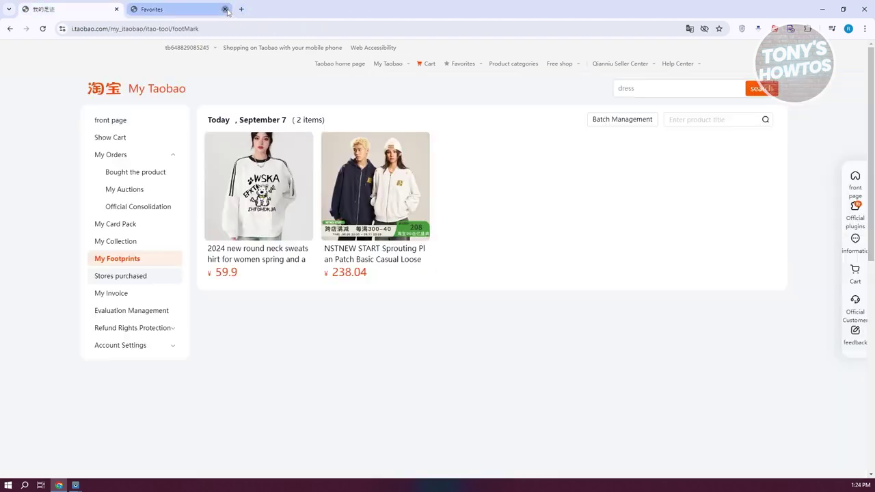
left_click(124, 295)
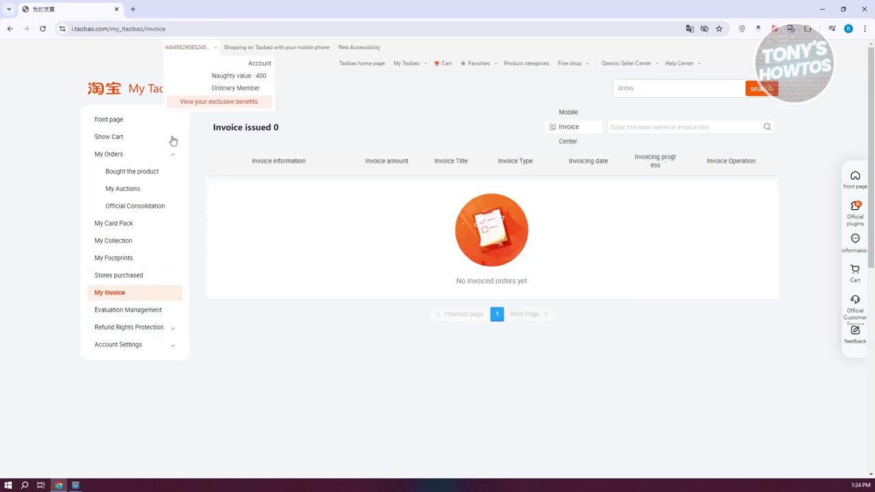
left_click(144, 311)
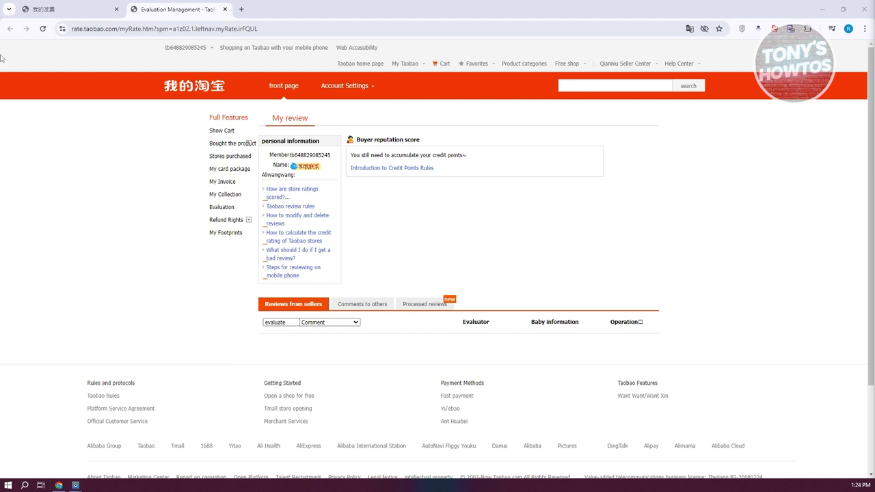
left_click(53, 9)
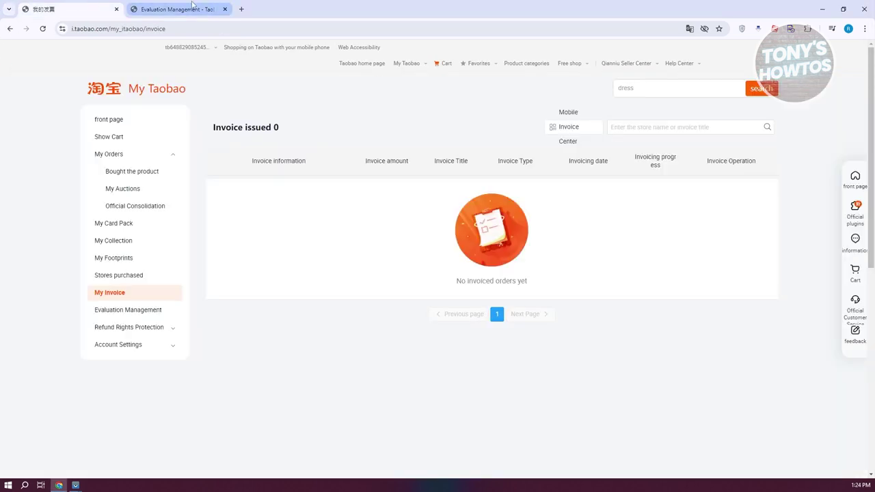
left_click(225, 9)
Expand Refund Rights Protection and Account Settings, re-translating the page into English.
left_click(156, 334)
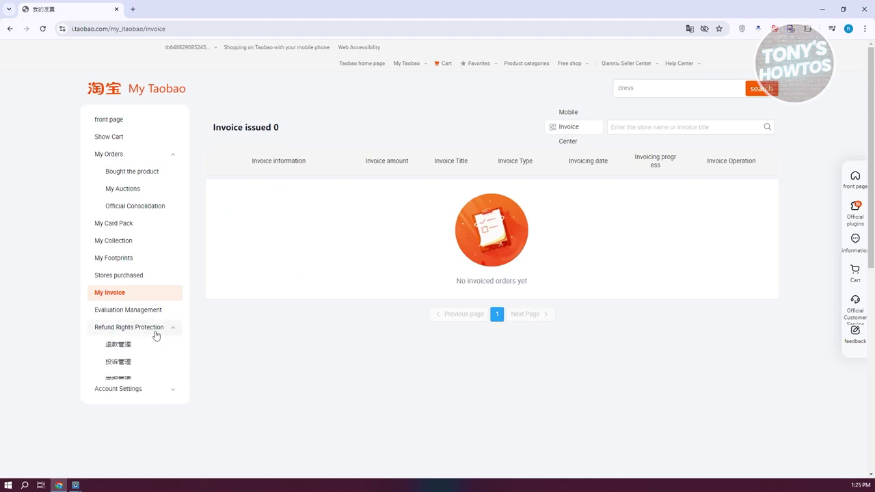
left_click(690, 29)
left_click(619, 48)
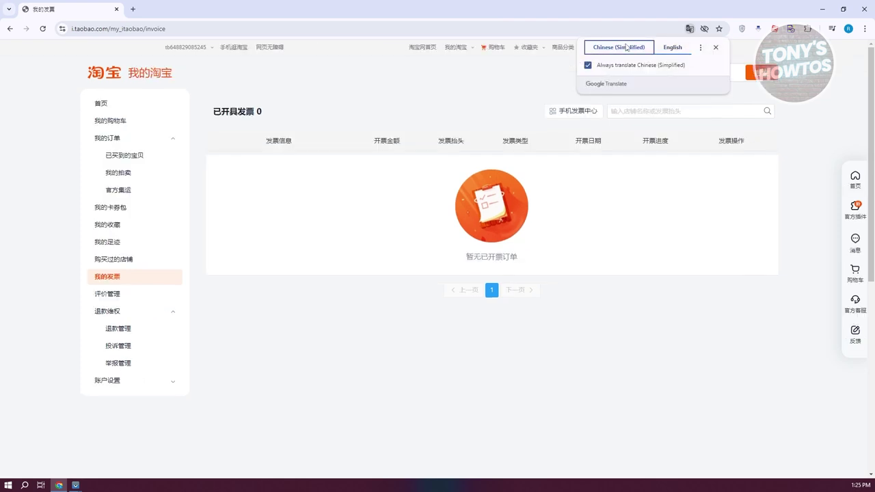
left_click(673, 47)
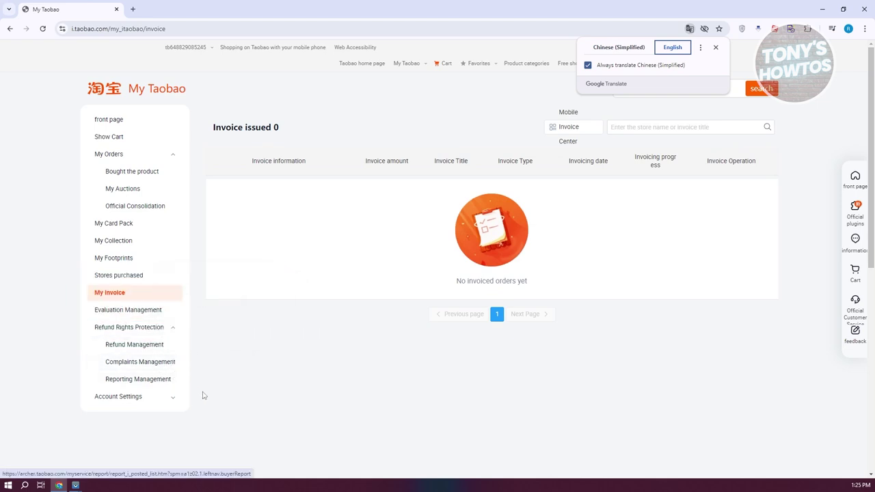
left_click(171, 403)
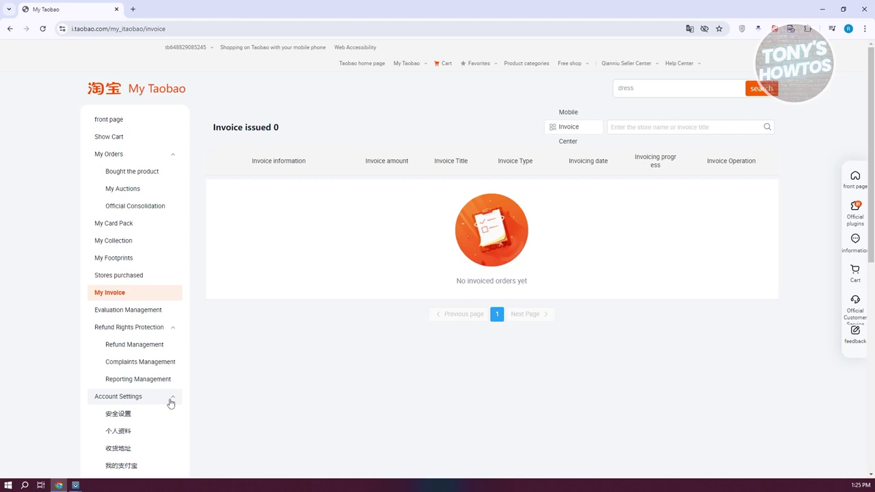
scroll(221, 363, "down", 2)
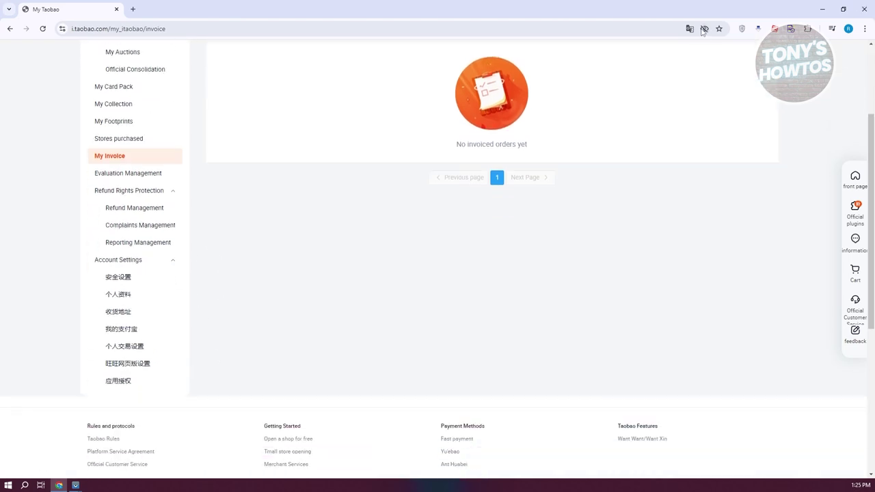
Re-translate the sidebar to English and open Security Settings in a new tab.
left_click(691, 29)
left_click(619, 47)
left_click(672, 48)
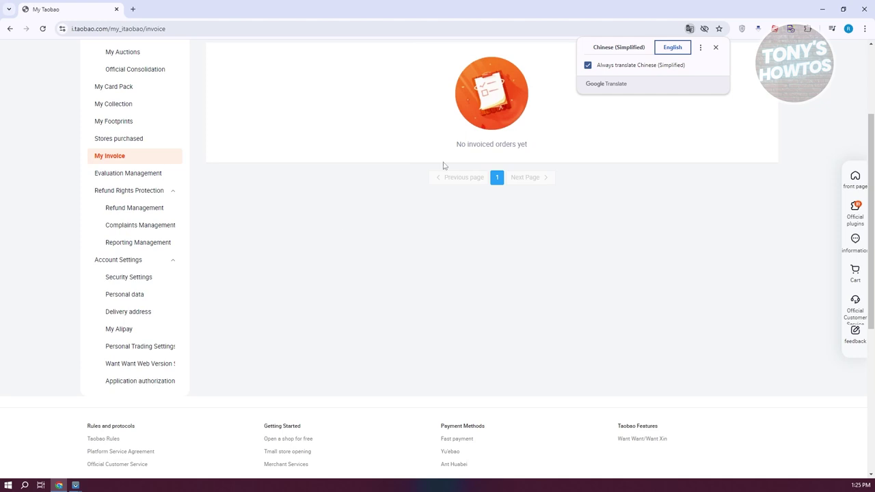
right_click(124, 284)
left_click(147, 290)
left_click(149, 9)
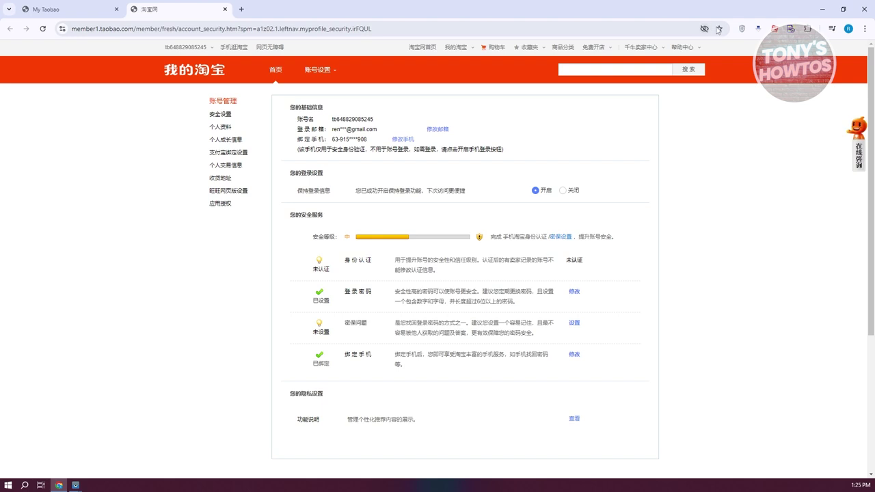
Translate the Security Settings page to English via Chrome's menu, scroll through it, then close it.
left_click(865, 28)
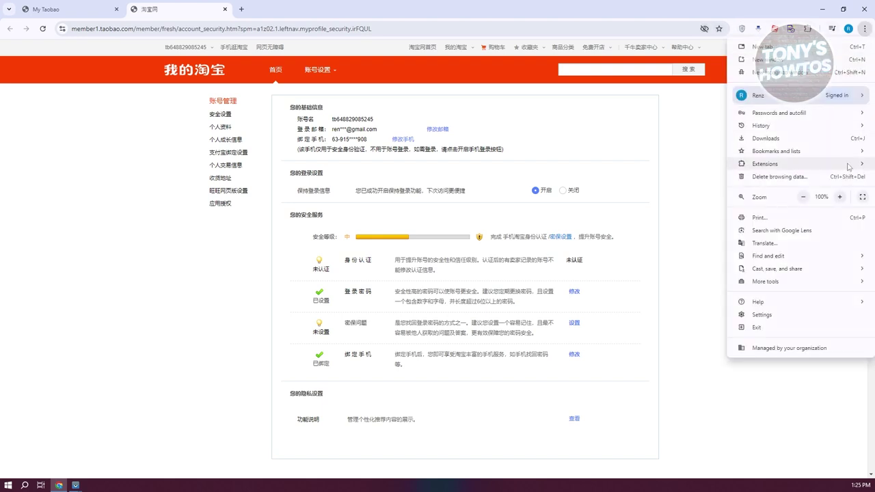
left_click(765, 244)
left_click(672, 47)
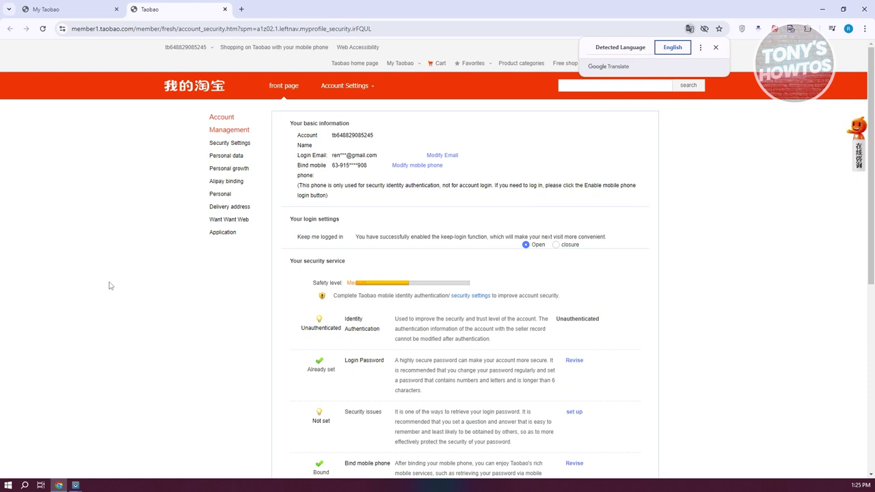
scroll(110, 306, "down", 2)
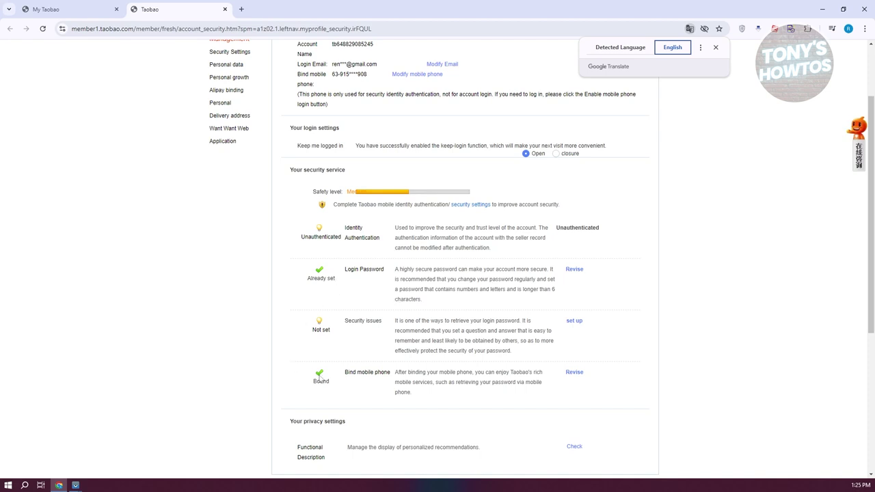
scroll(365, 394, "down", 4)
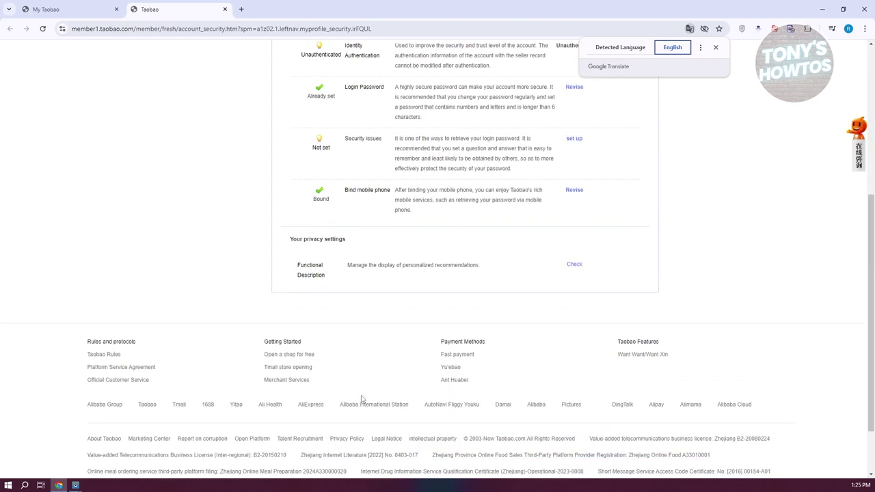
scroll(370, 394, "up", 4)
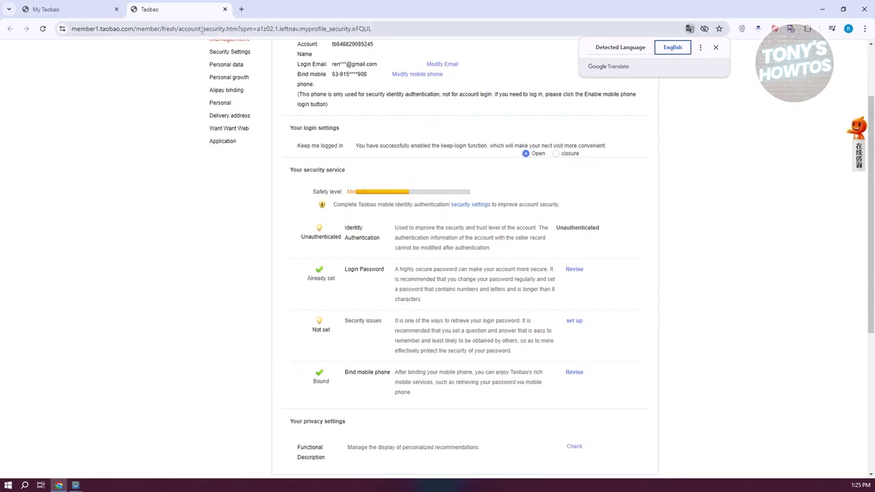
left_click(225, 8)
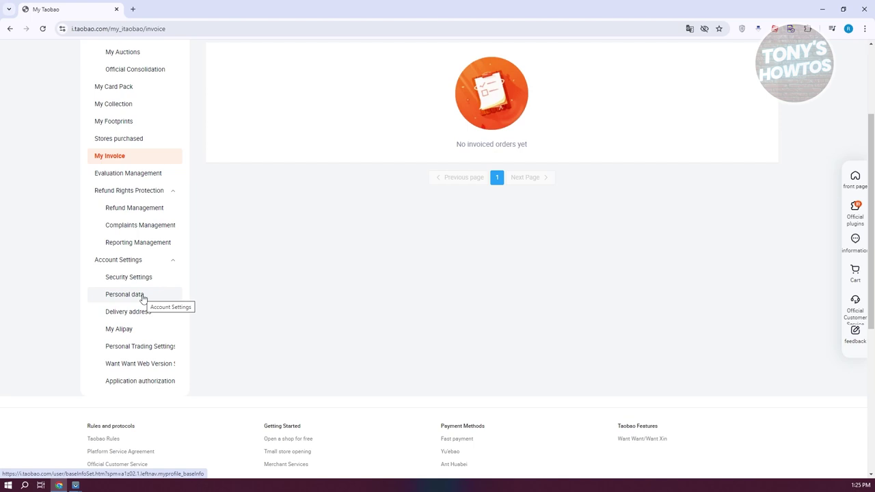
Open the Delivery address page in a new tab, view it, then close it.
right_click(144, 316)
left_click(171, 325)
left_click(217, 10)
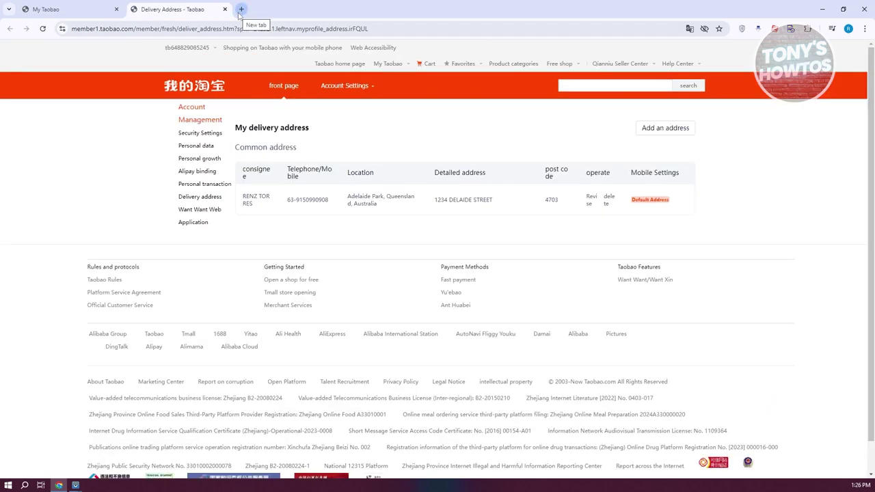
left_click(224, 9)
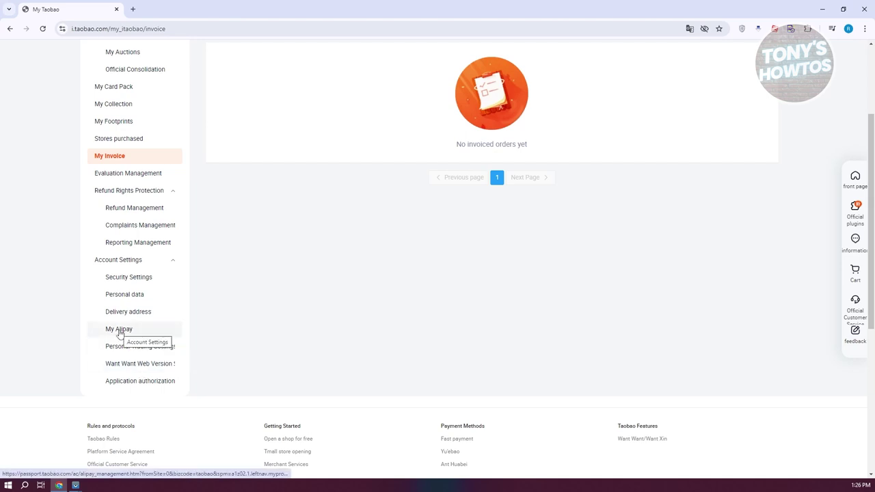
Open Application authorization and toggle it to original Chinese and back to English.
left_click(141, 380)
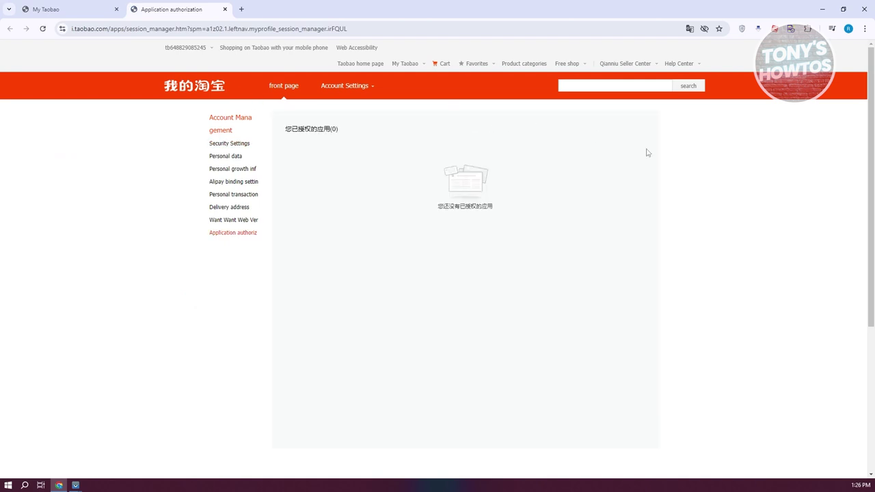
left_click(690, 29)
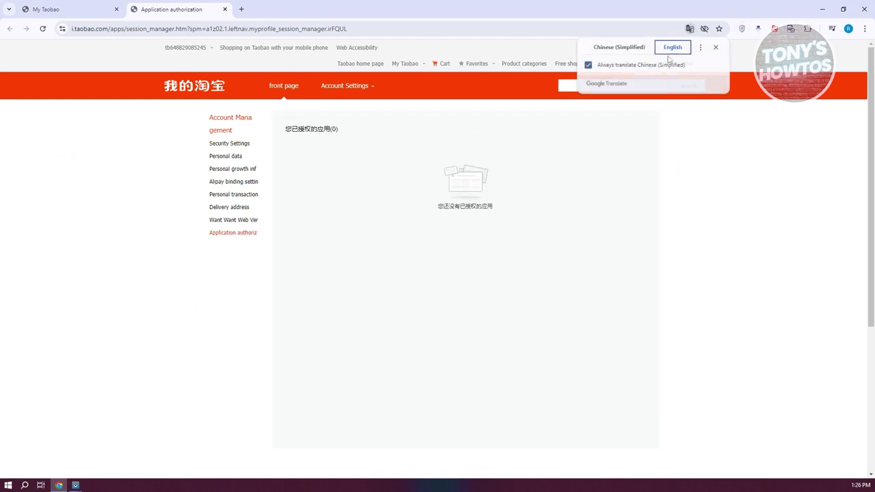
left_click(620, 48)
left_click(660, 50)
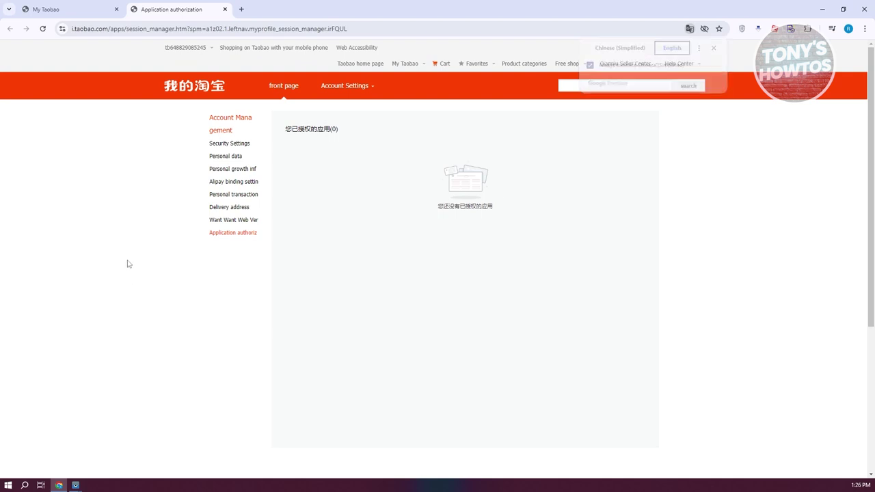
Go back to My Taobao and open the Taobao home page from its logo.
left_click(72, 9)
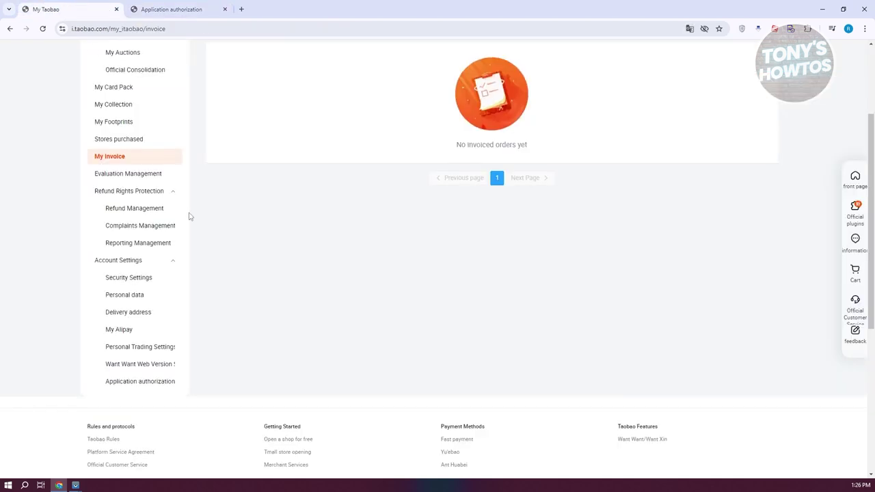
scroll(190, 217, "up", 2)
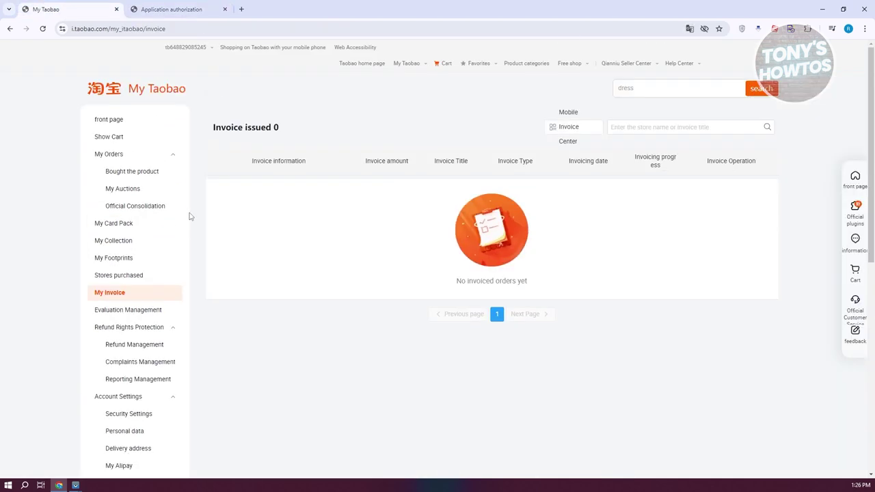
left_click(154, 94)
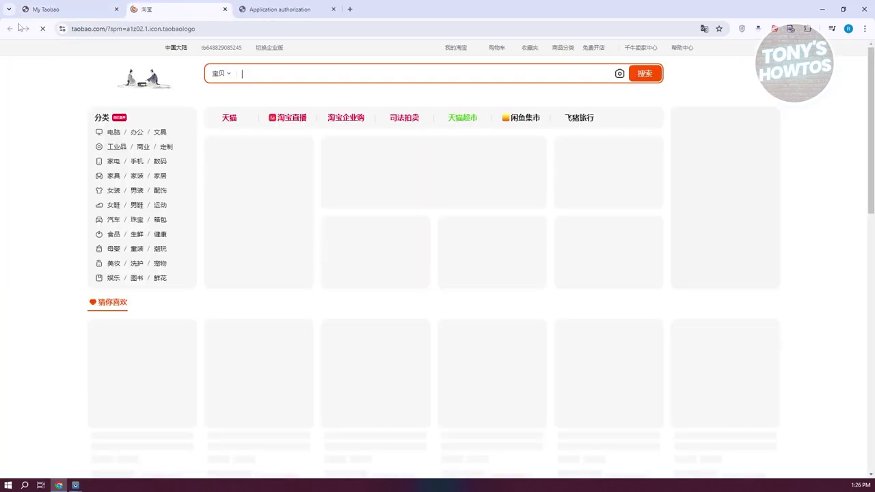
Close the Application authorization and My Taobao tabs, then view and dismiss the search suggestions.
left_click(333, 8)
left_click(116, 9)
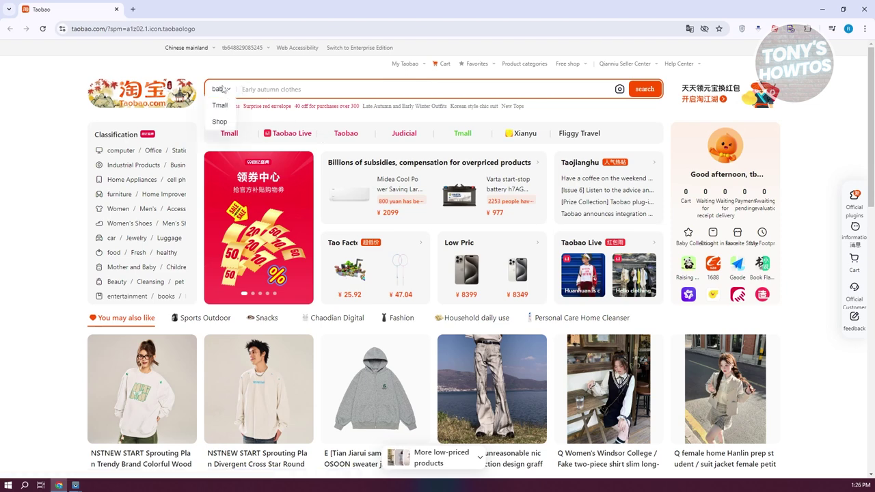
left_click(283, 88)
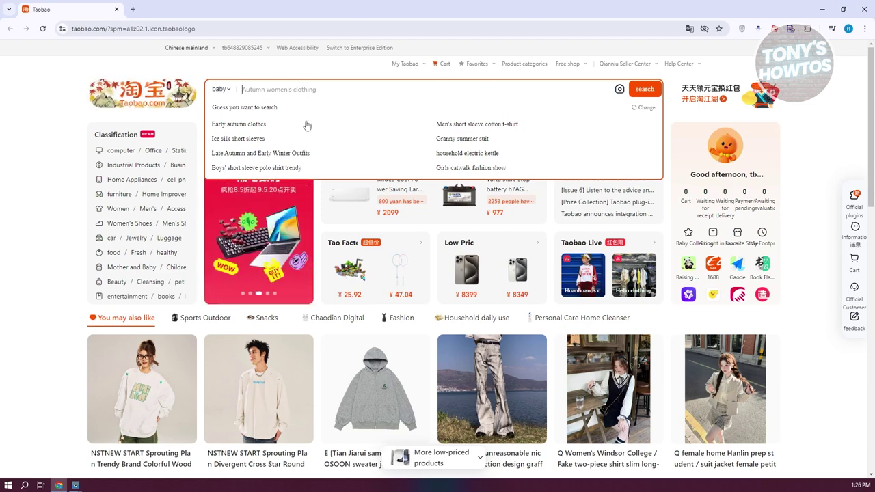
left_click(641, 108)
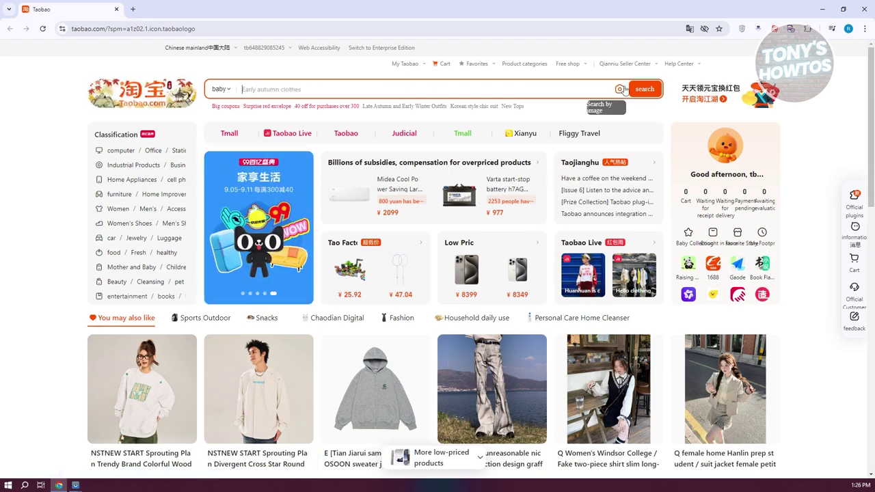
Try the image search panel, then go to the Product categories page.
left_click(622, 89)
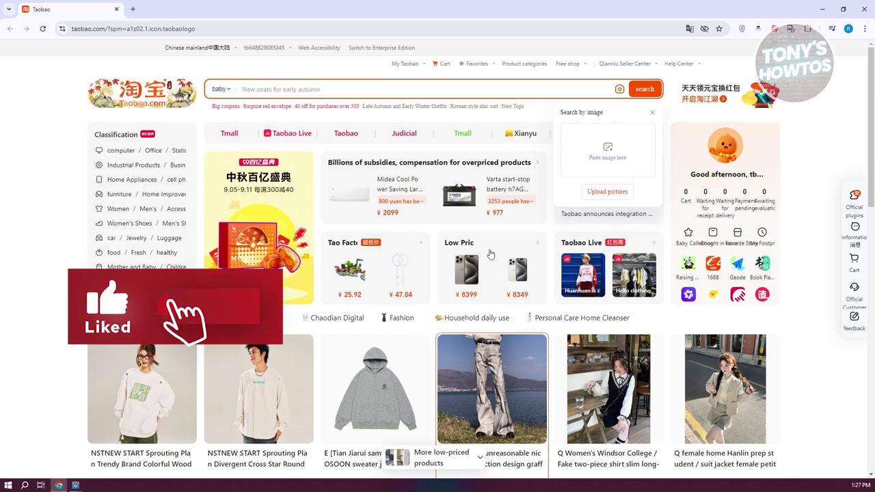
mouse_move(117, 281)
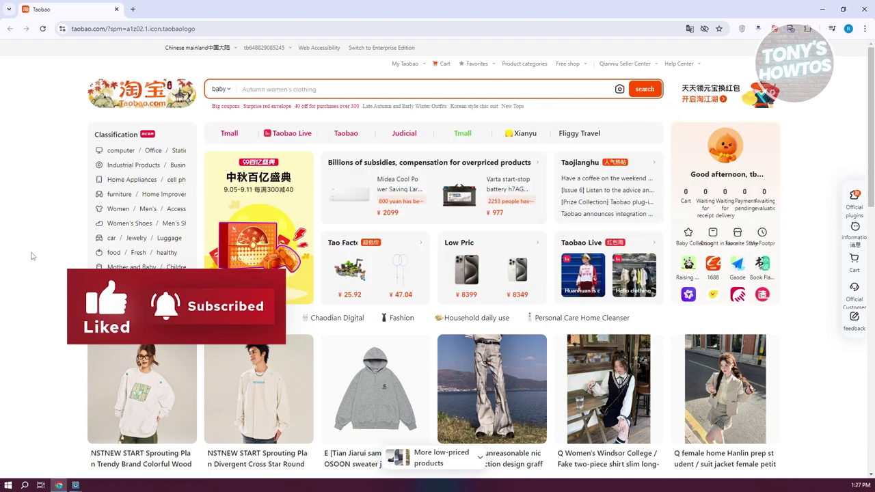
left_click(504, 64)
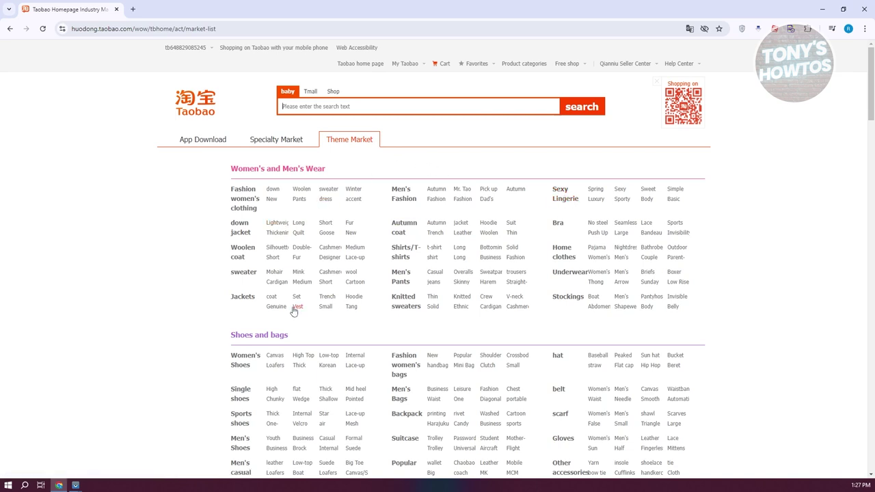
Browse the Theme Market list and open the Autumn (秋冬外套) link under Men's Fashion.
scroll(294, 321, "down", 1)
scroll(294, 322, "down", 3)
scroll(301, 308, "up", 3)
left_click(517, 192)
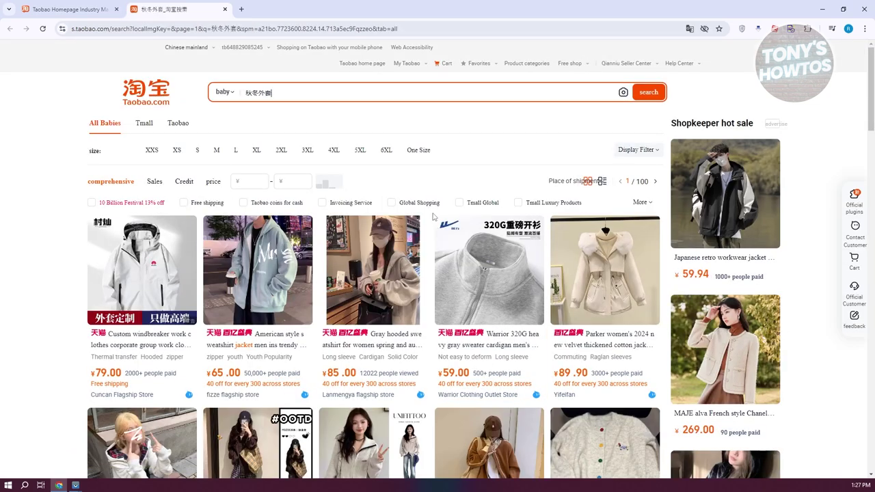
Browse the coat results and open the Guirenniao three-in-one jacket card.
scroll(433, 216, "down", 5)
scroll(436, 216, "down", 4)
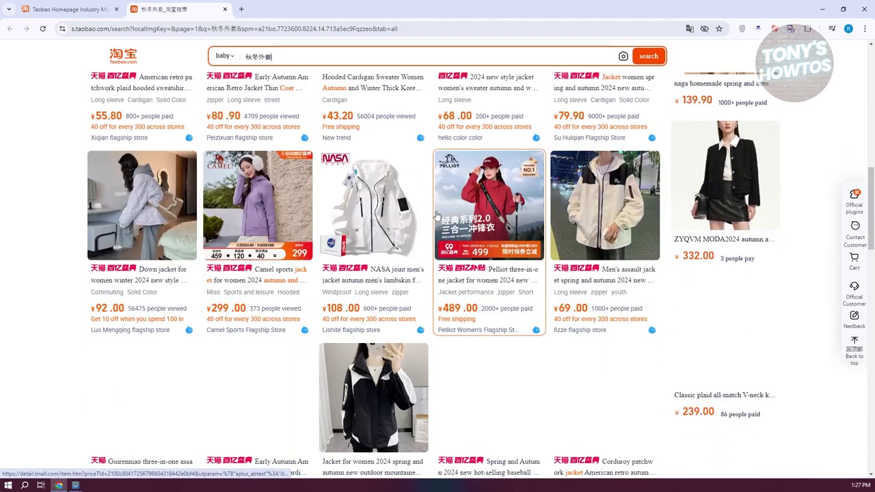
scroll(431, 219, "down", 3)
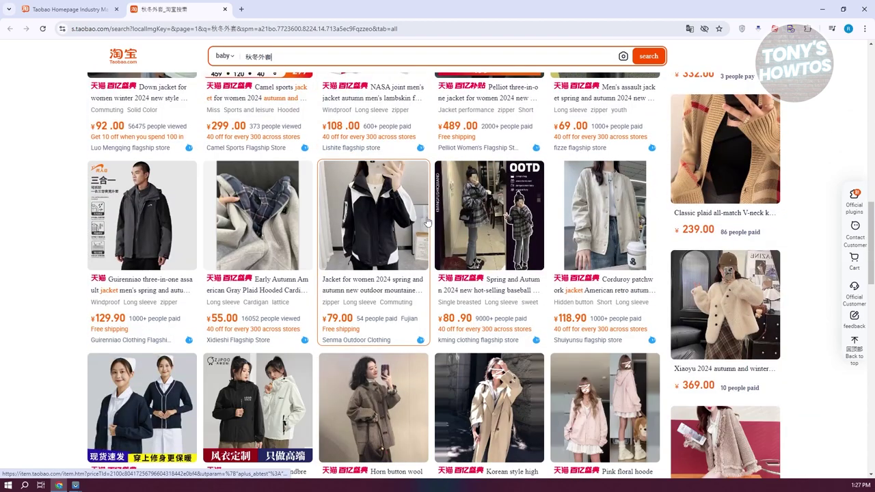
scroll(429, 219, "down", 3)
scroll(433, 219, "up", 4)
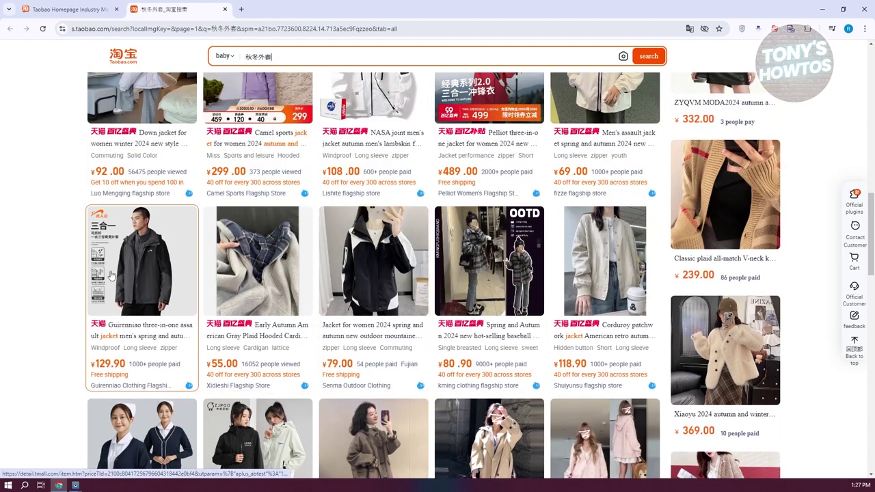
left_click(152, 239)
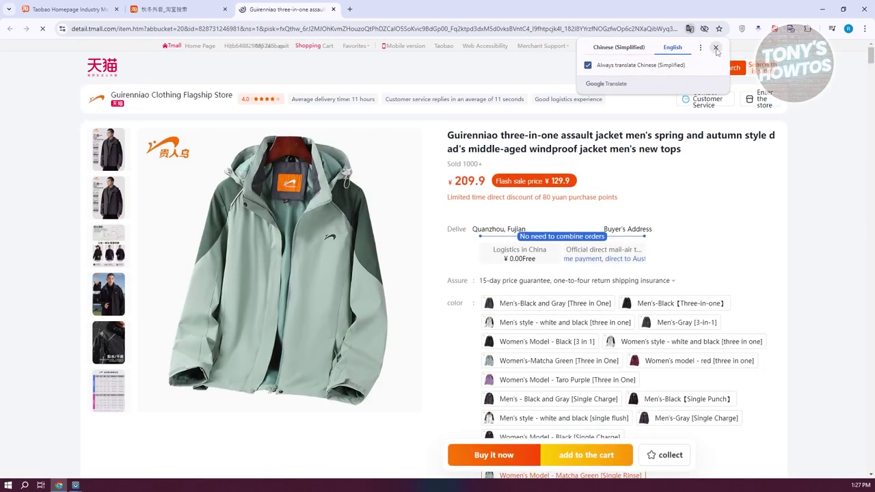
Dismiss the translation bubble and select the product title and the word Sold.
left_click(716, 48)
left_click_drag(451, 131, 708, 150)
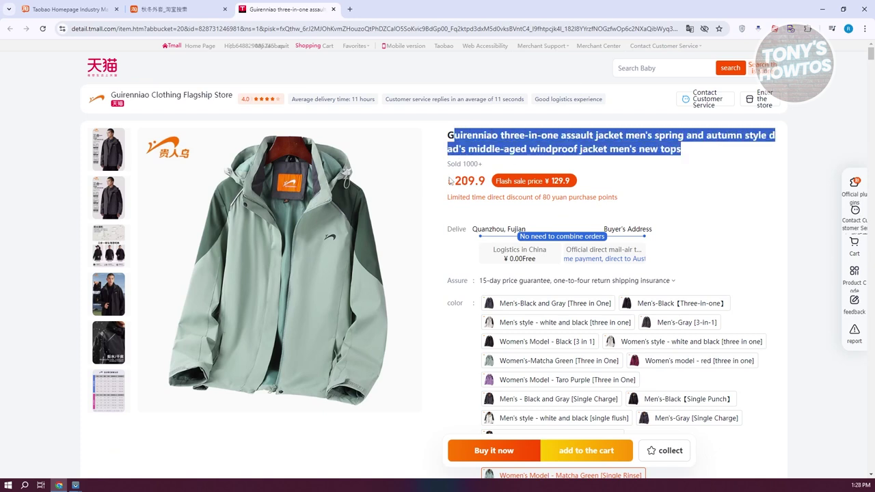
left_click_drag(446, 171, 465, 162)
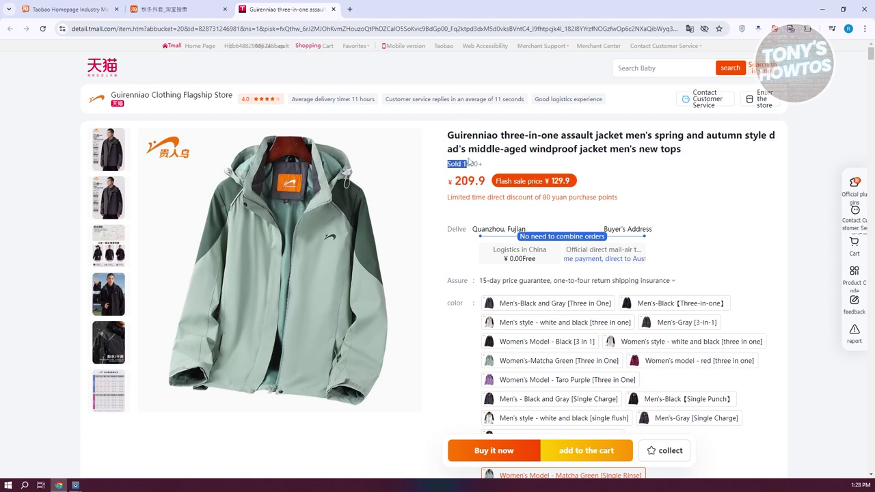